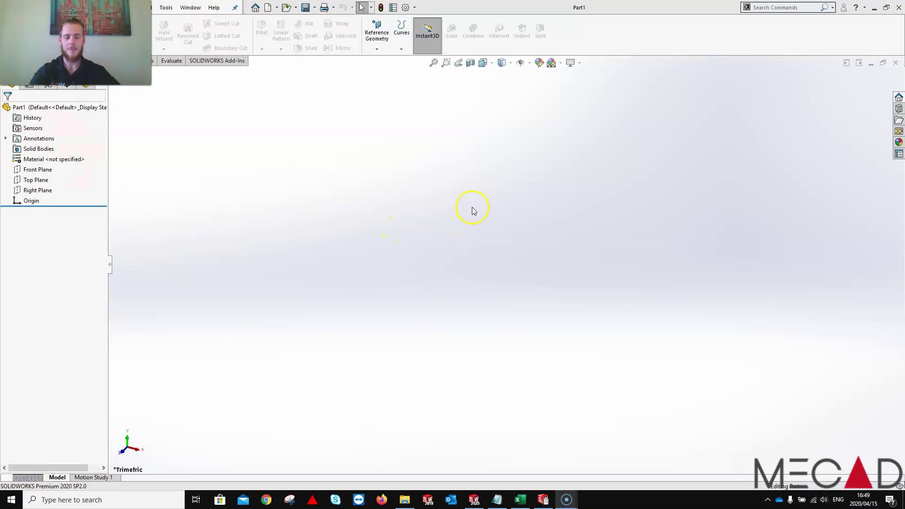
Open the SOLIDWORKS Resources and bring up the part property template in Property Tab Builder
left_click(456, 179)
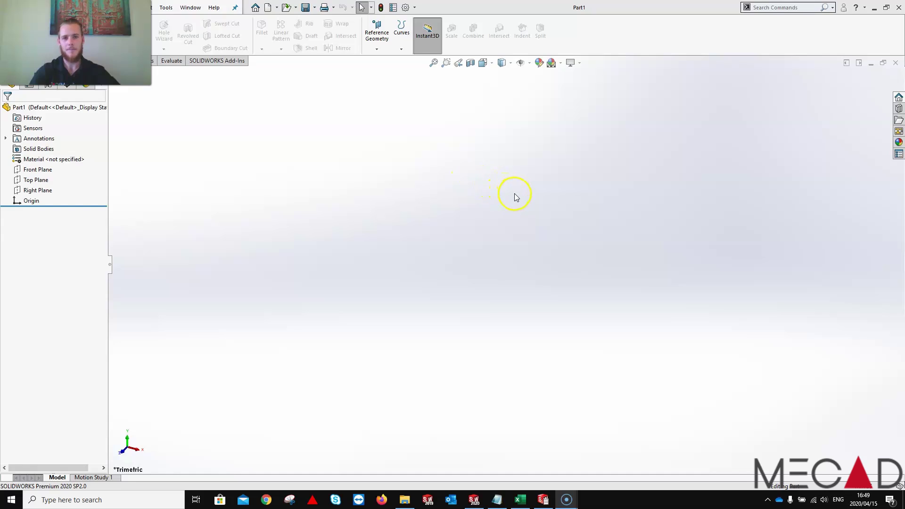
left_click(898, 98)
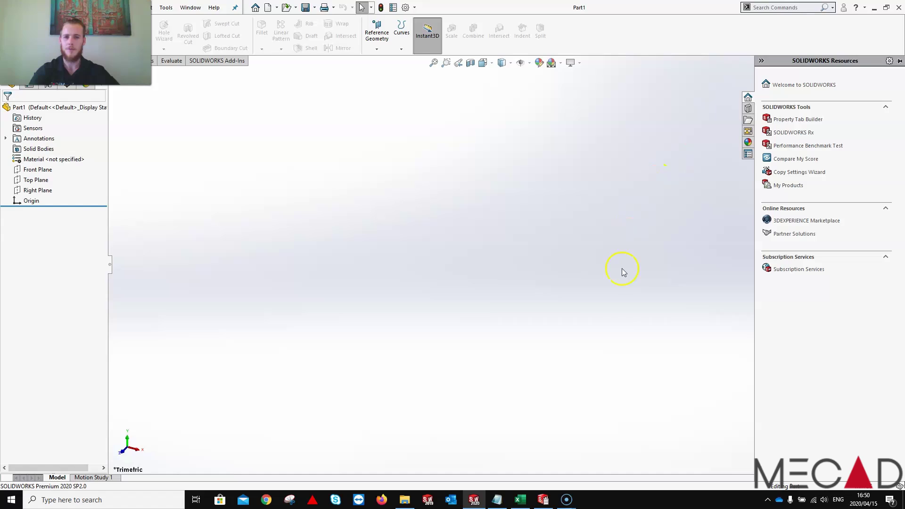
left_click(542, 503)
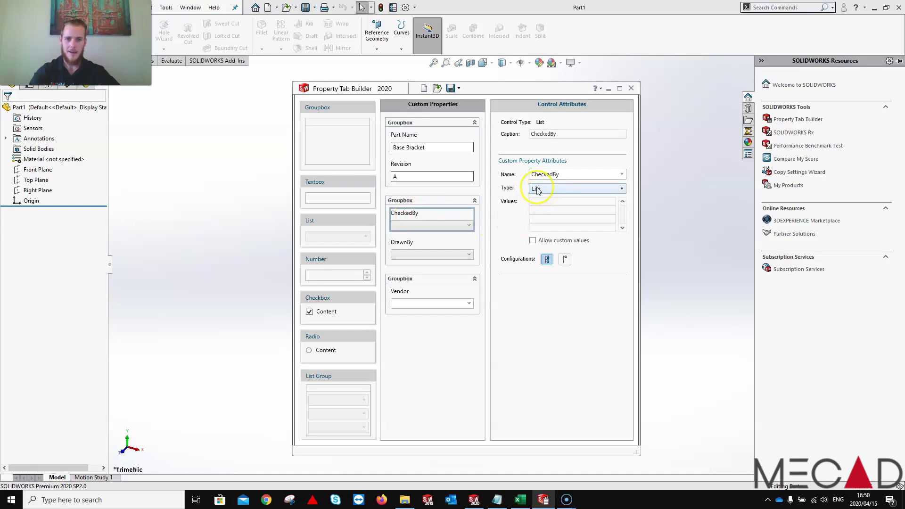
left_click(552, 204)
type("xxx")
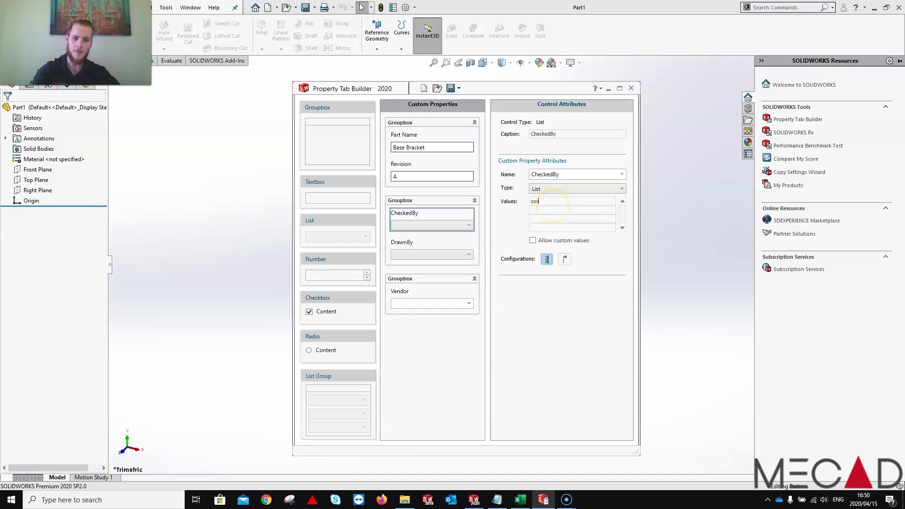
key("BackSpace")
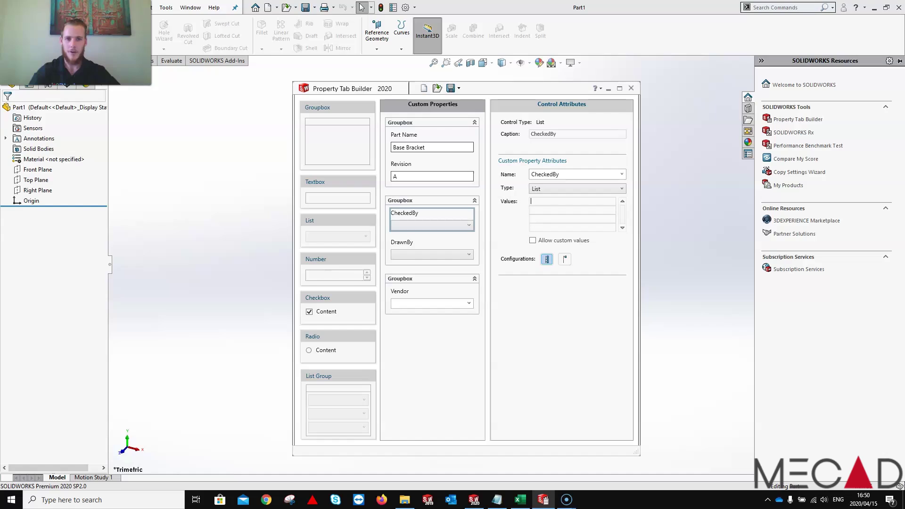
Review the CheckedBy text file and the DrawnBy Excel workbook that hold the names for the two list properties
left_click(418, 217)
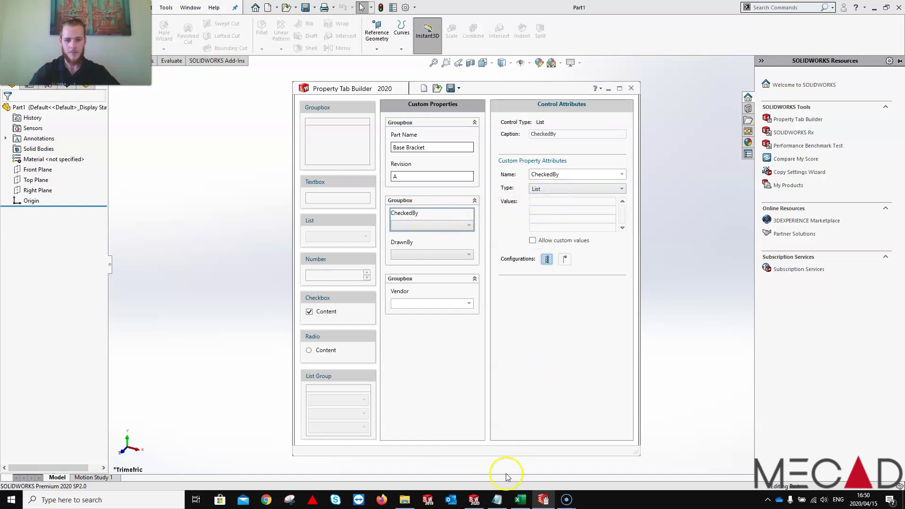
left_click(497, 499)
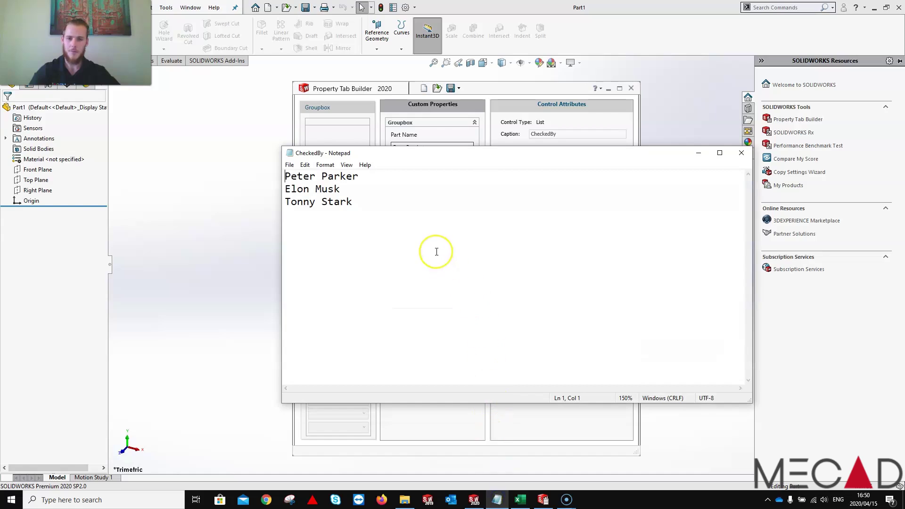
left_click(698, 153)
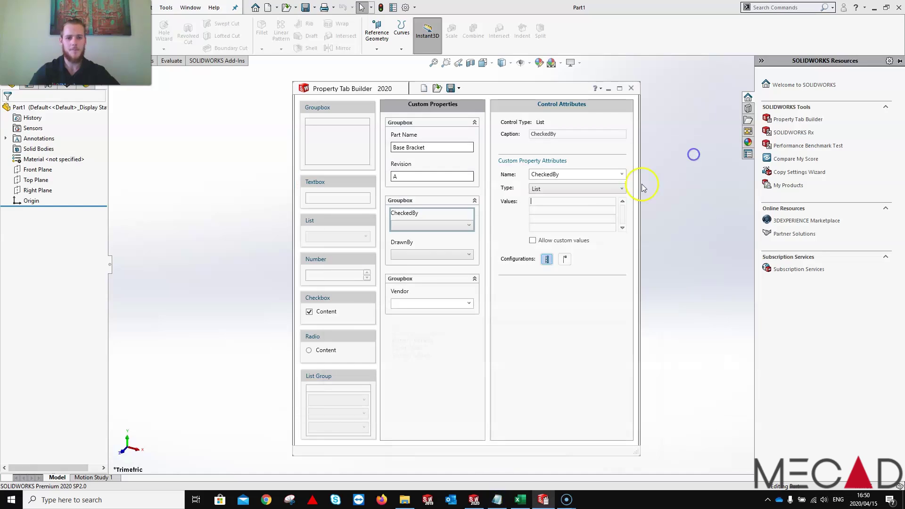
left_click(417, 248)
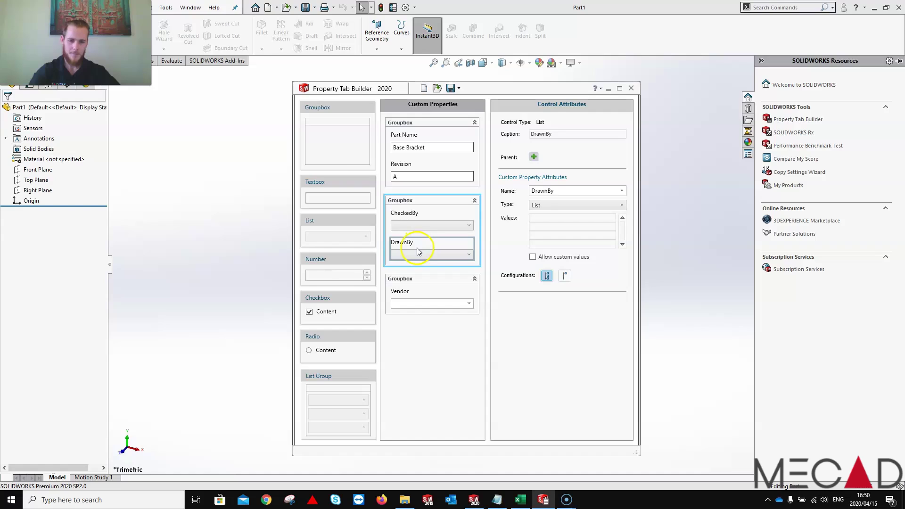
left_click(521, 503)
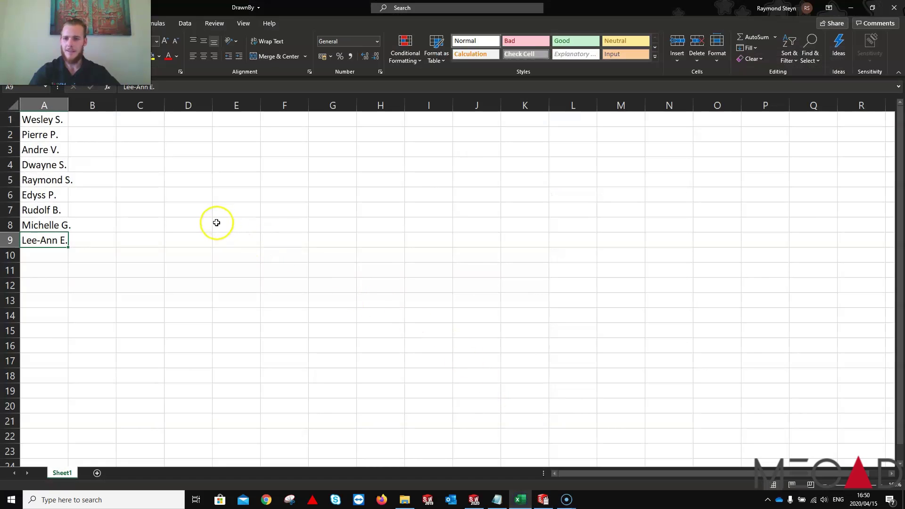
left_click(850, 8)
Change the CheckedBy list type to Text File and link it to C:\Mecad\CheckedBy.txt
left_click(420, 229)
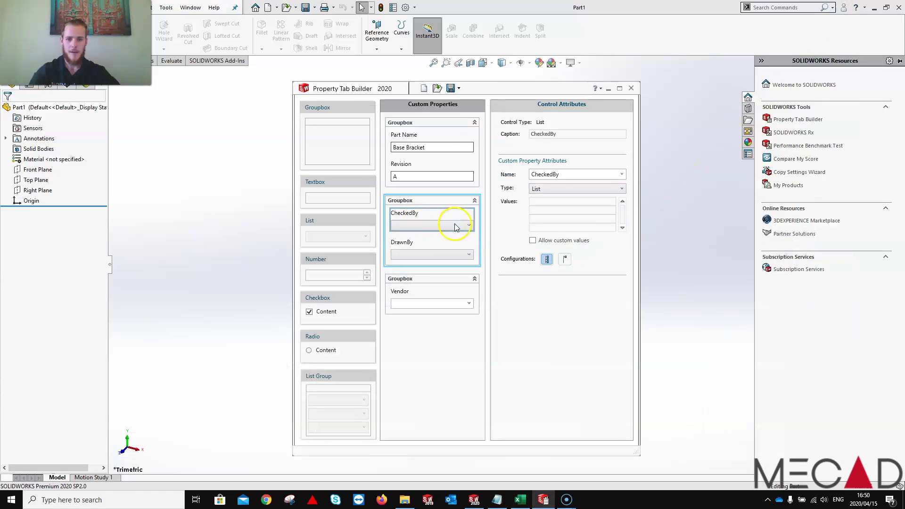
left_click(559, 194)
left_click(545, 203)
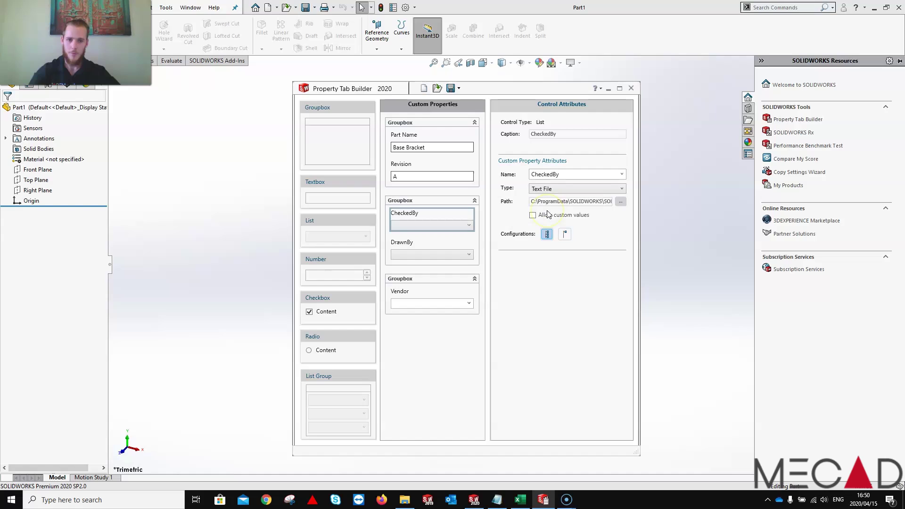
left_click(621, 201)
left_click(441, 150)
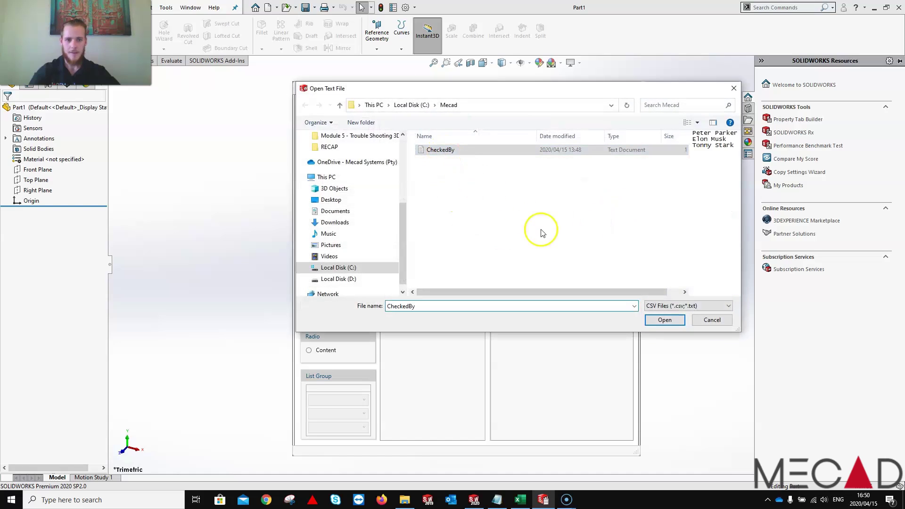
left_click(664, 321)
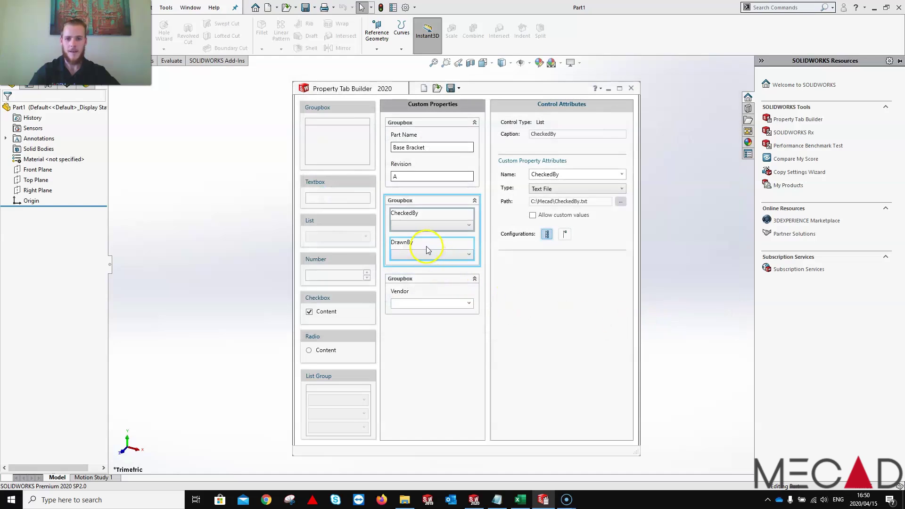
Change the DrawnBy list type to Excel File, using C:\Mecad\DrawnBy.xlsx with the range Sheet1(A1:A10)
left_click(427, 249)
left_click(549, 205)
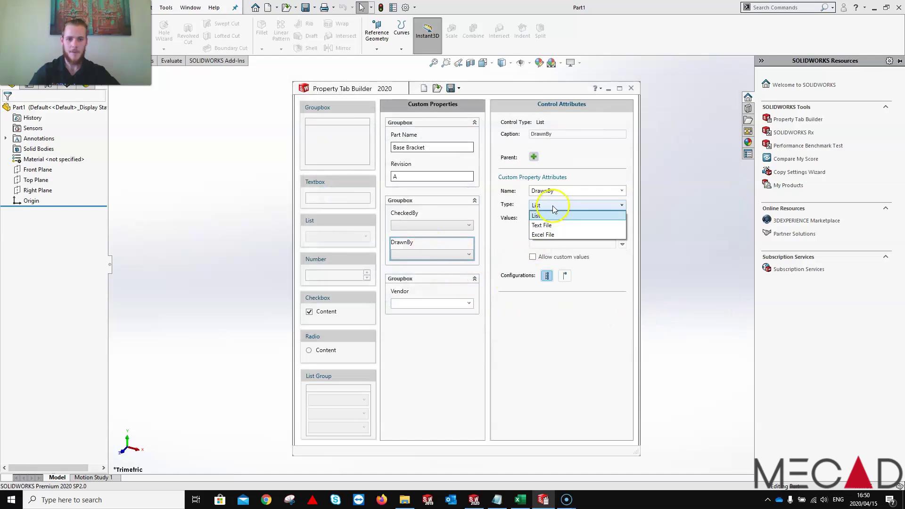
left_click(546, 235)
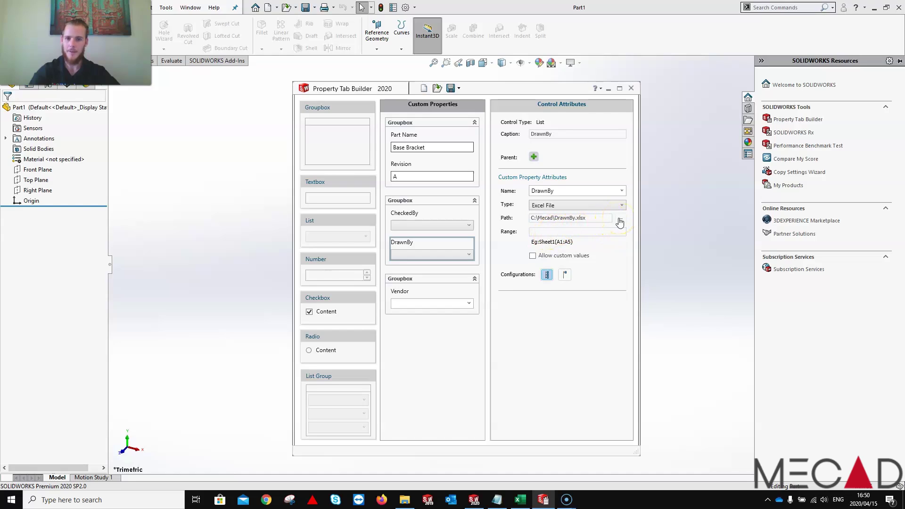
left_click(545, 232)
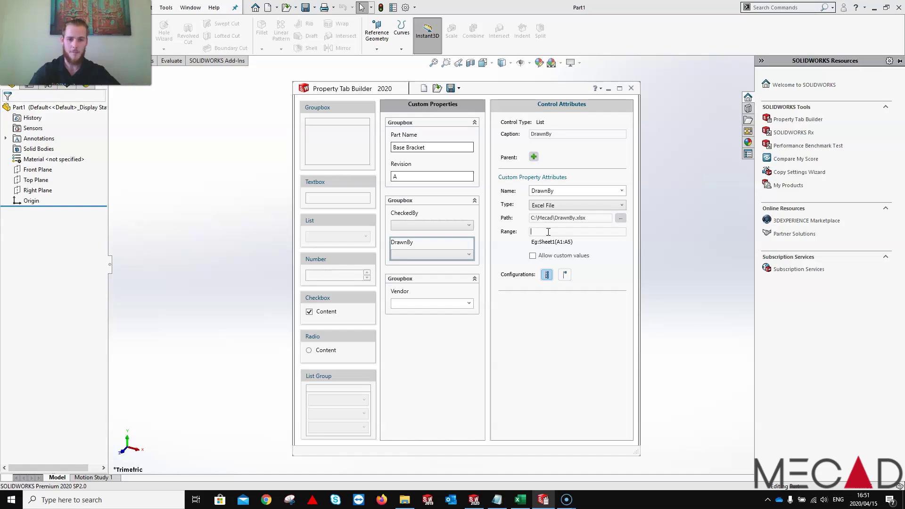
type("She")
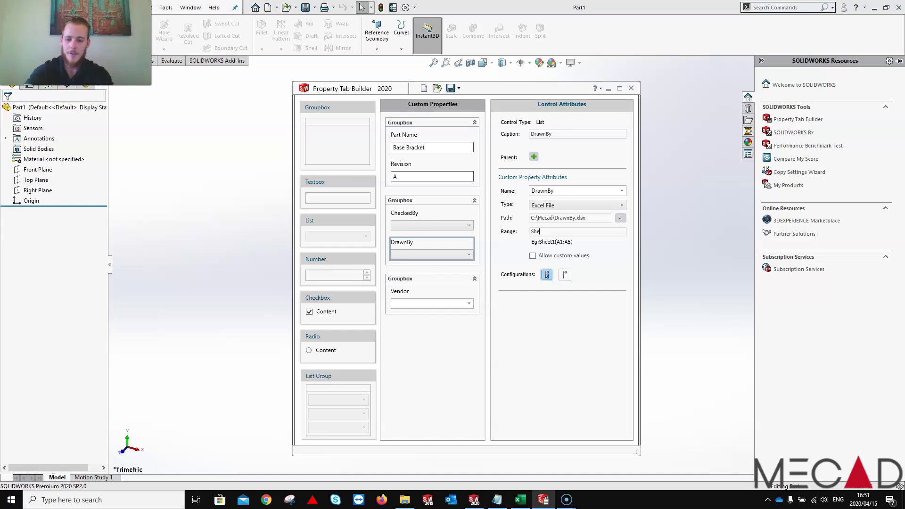
type("et1")
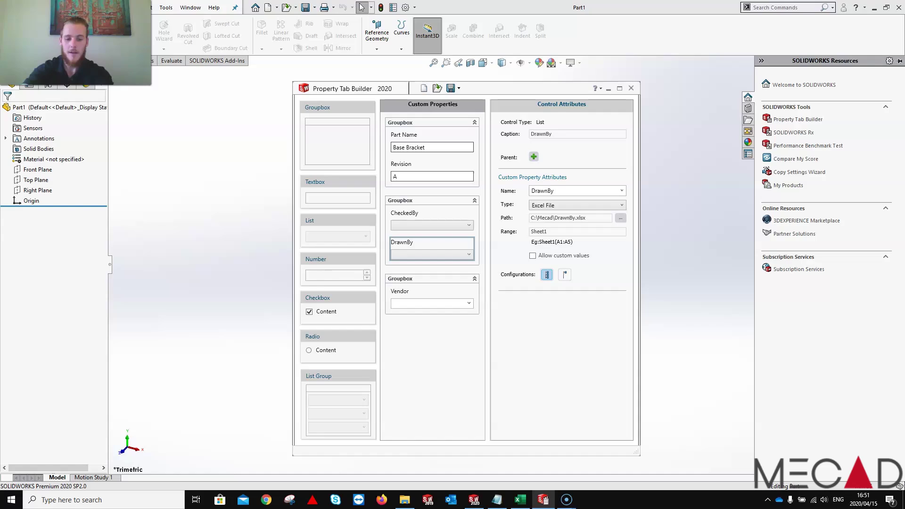
type("(A1")
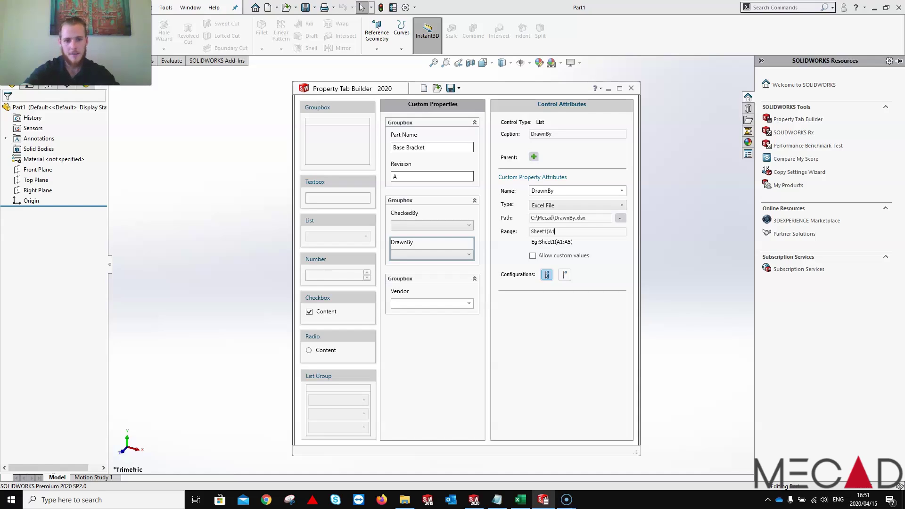
type(":A")
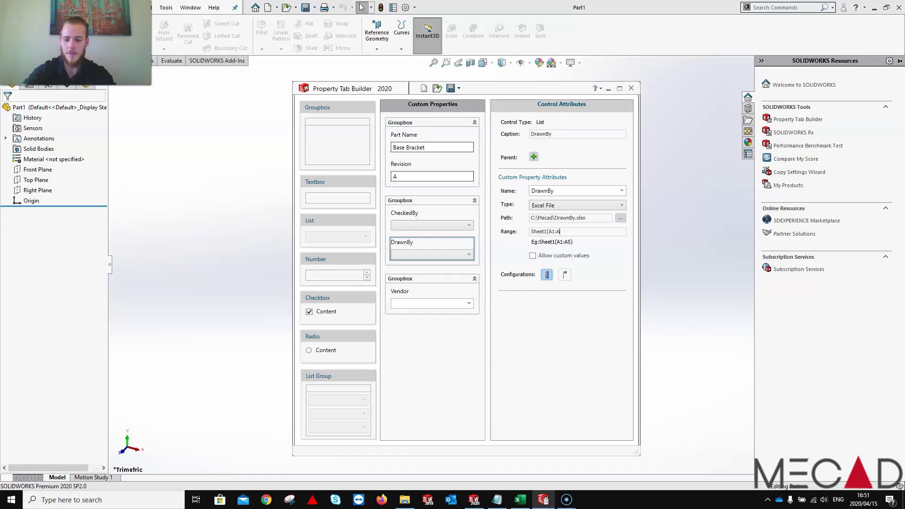
type("10")
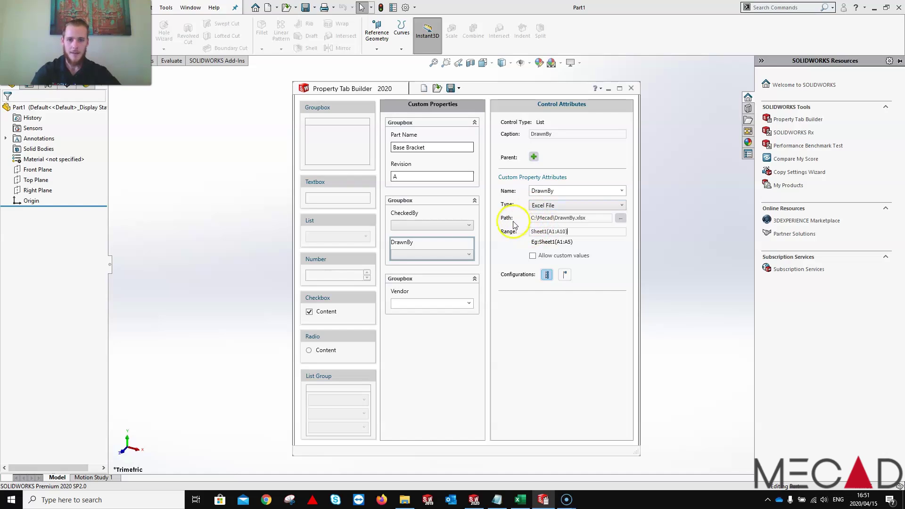
Save the property template and close Property Tab Builder
left_click(450, 89)
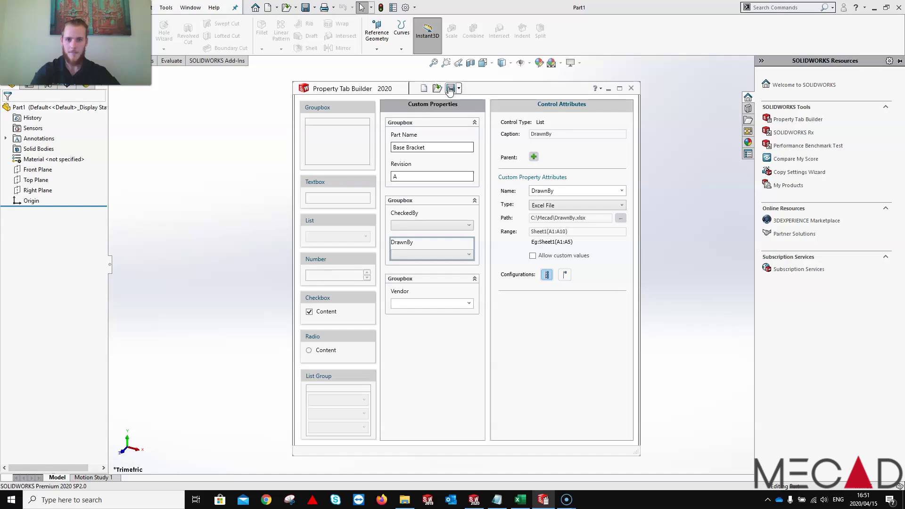
left_click(631, 88)
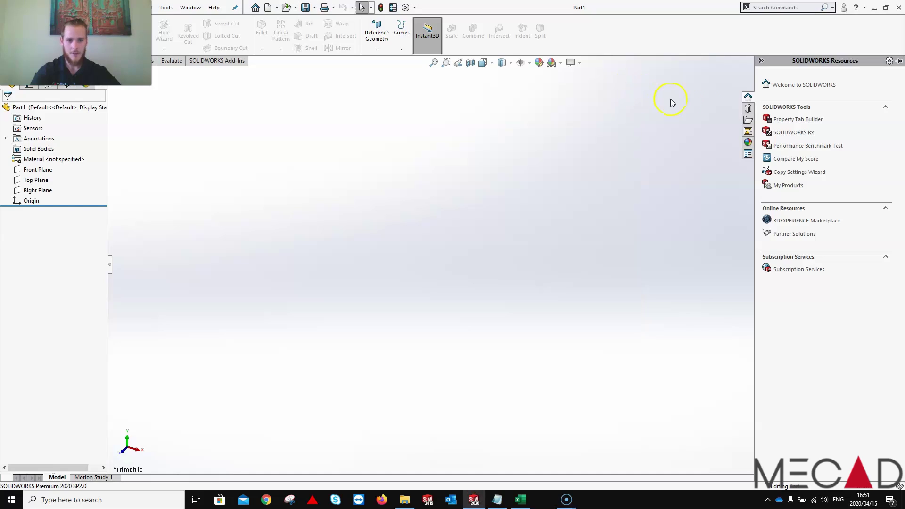
Restart SOLIDWORKS and create a new part
left_click(888, 8)
left_click(472, 499)
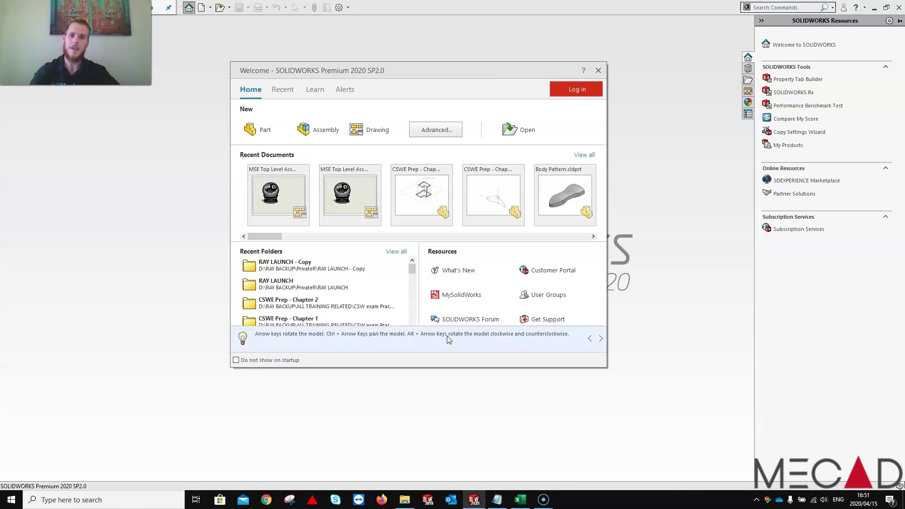
left_click(263, 131)
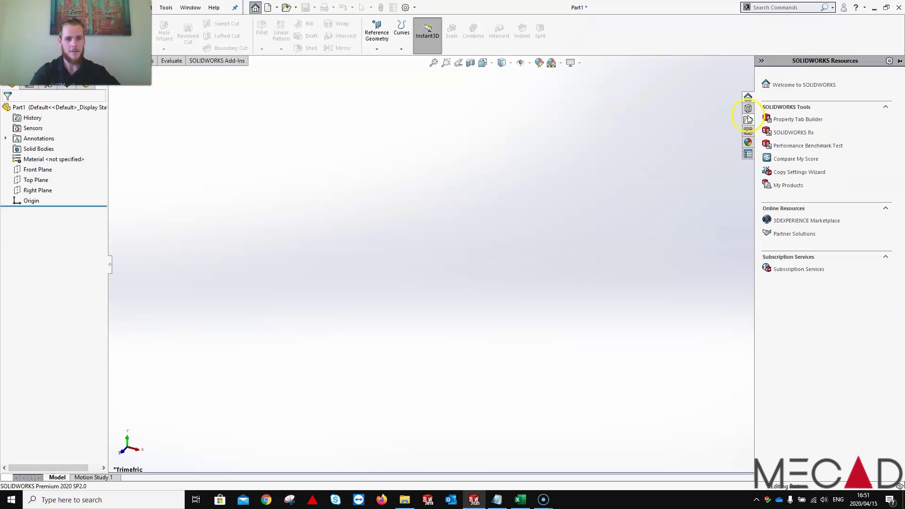
Fill in the part's custom properties with the third listed name for both CheckedBy and DrawnBy and DEF as Vendor, and apply them
left_click(748, 154)
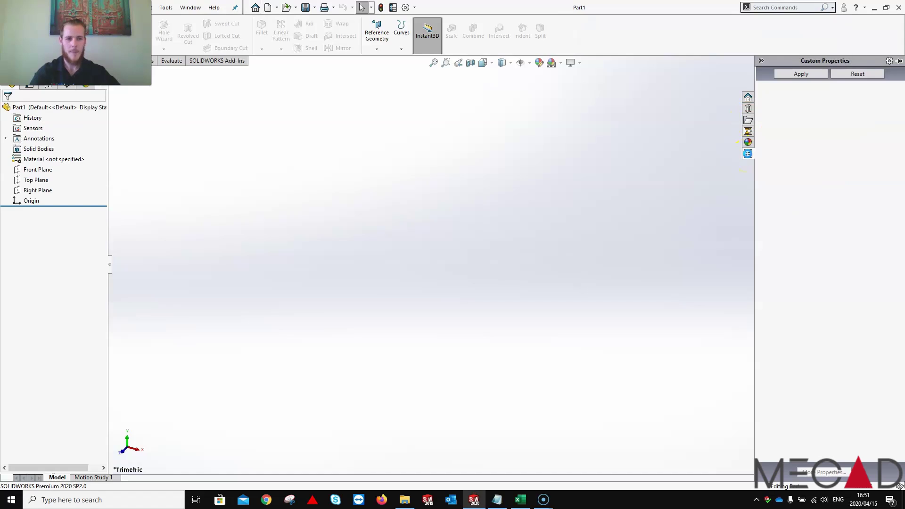
left_click(790, 172)
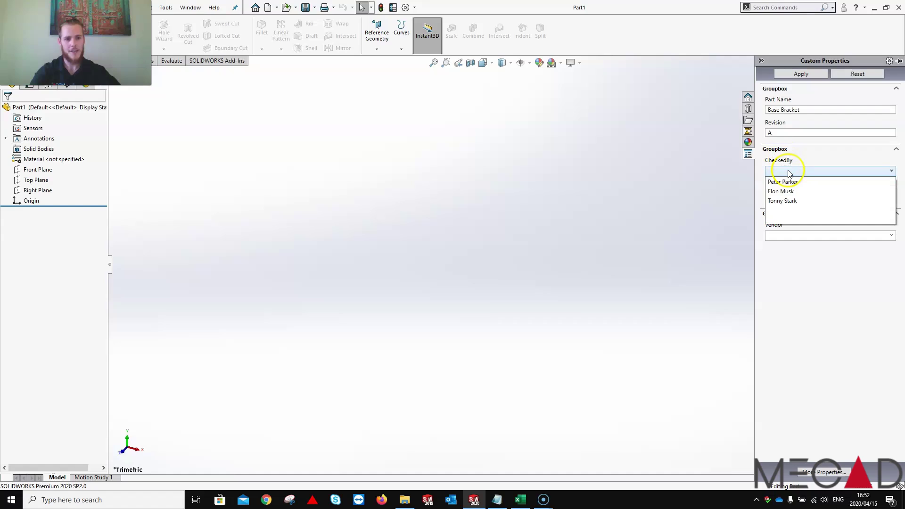
left_click(786, 200)
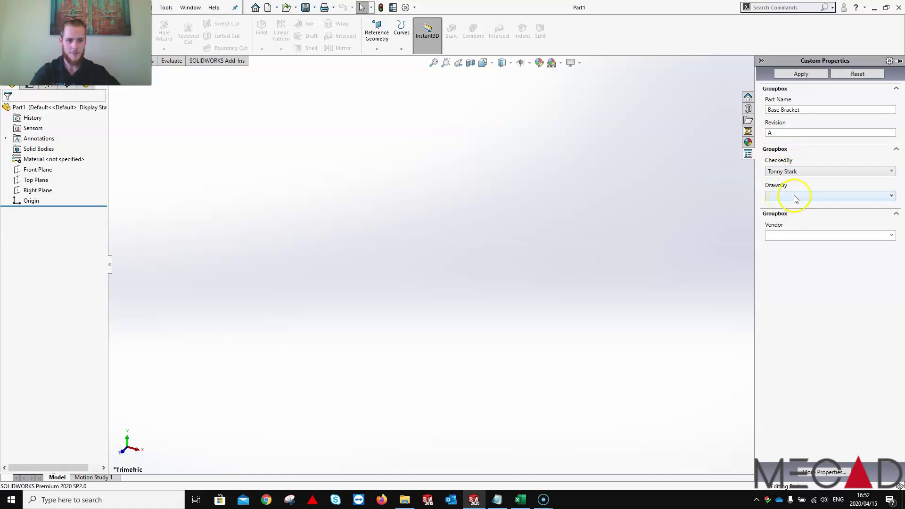
left_click(796, 198)
left_click(794, 215)
left_click(891, 236)
left_click(794, 261)
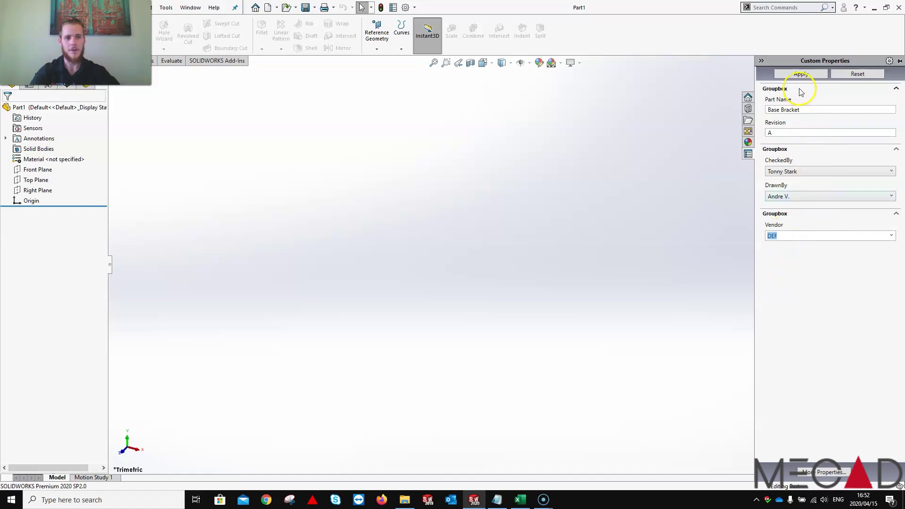
left_click(800, 74)
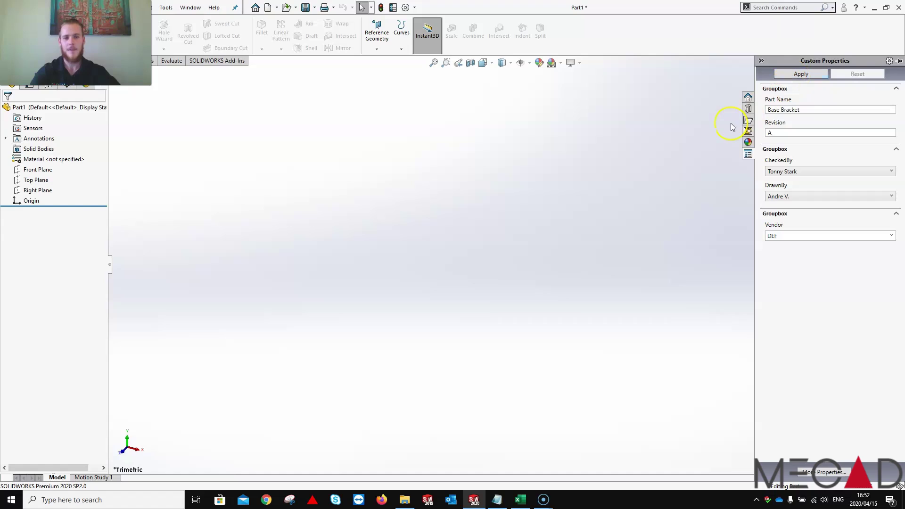
left_click(675, 147)
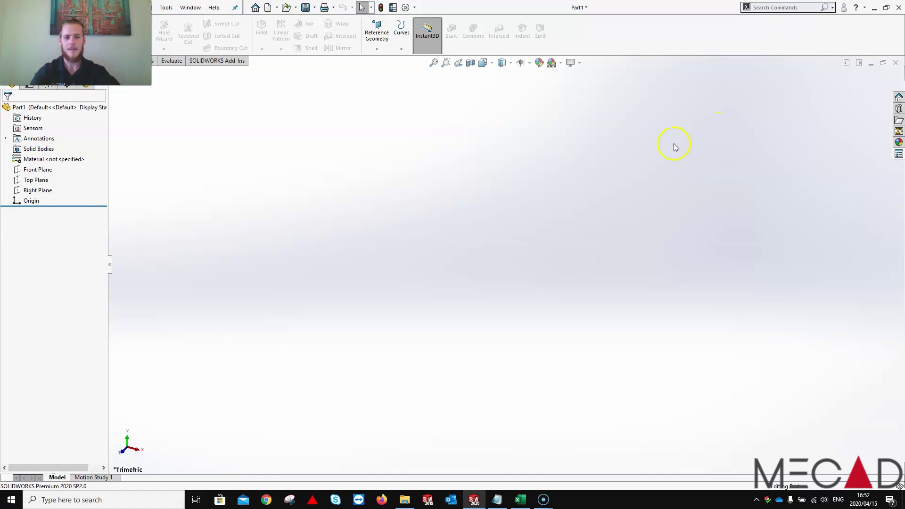
Set the Revision value to B in the part's custom file properties
left_click(393, 8)
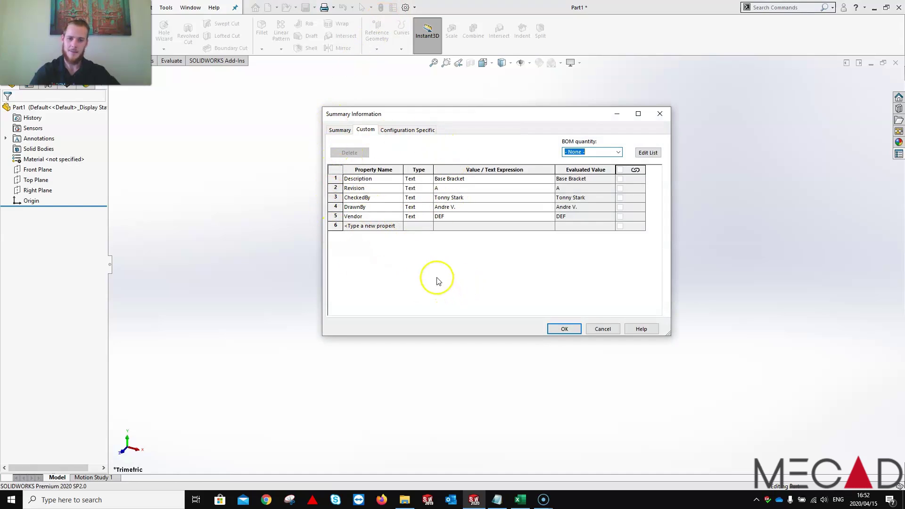
left_click(445, 187)
key("BackSpace")
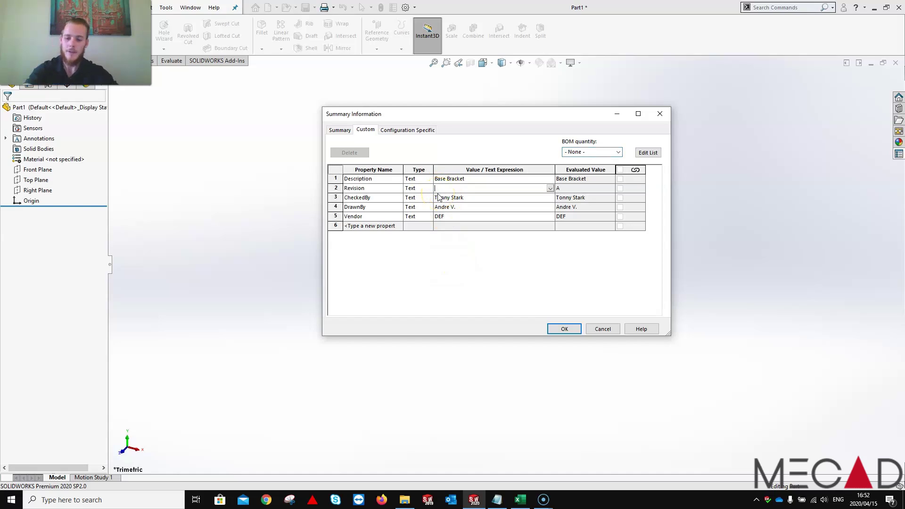
type("B")
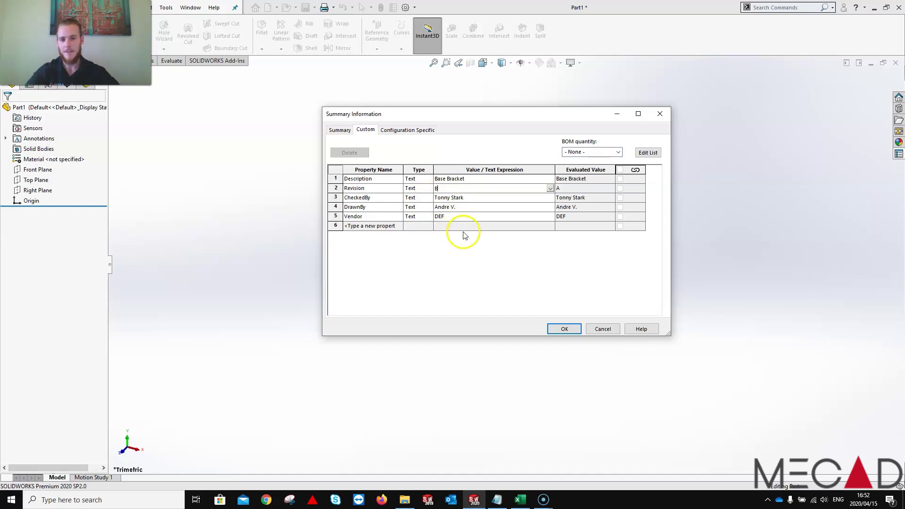